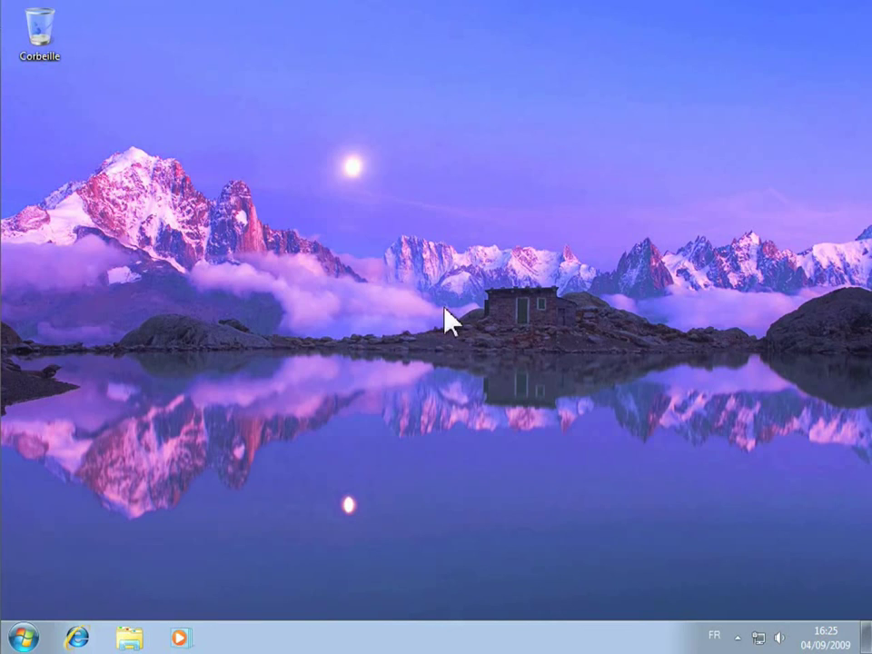
Step: Create a new briefcase (Porte-documents) on the desktop and name it Mes images
right_click(168, 161)
mouse_move(252, 278)
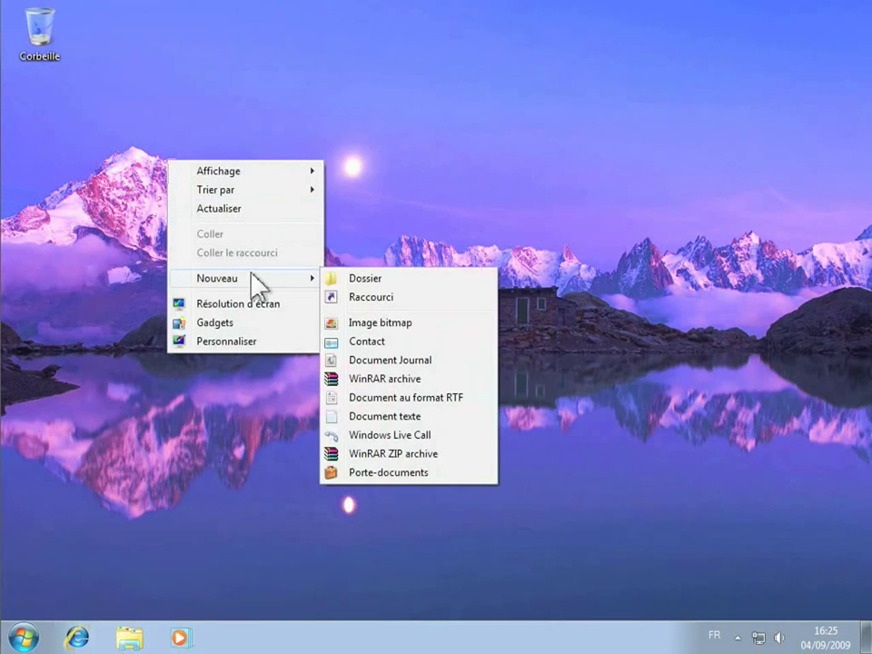
click(395, 473)
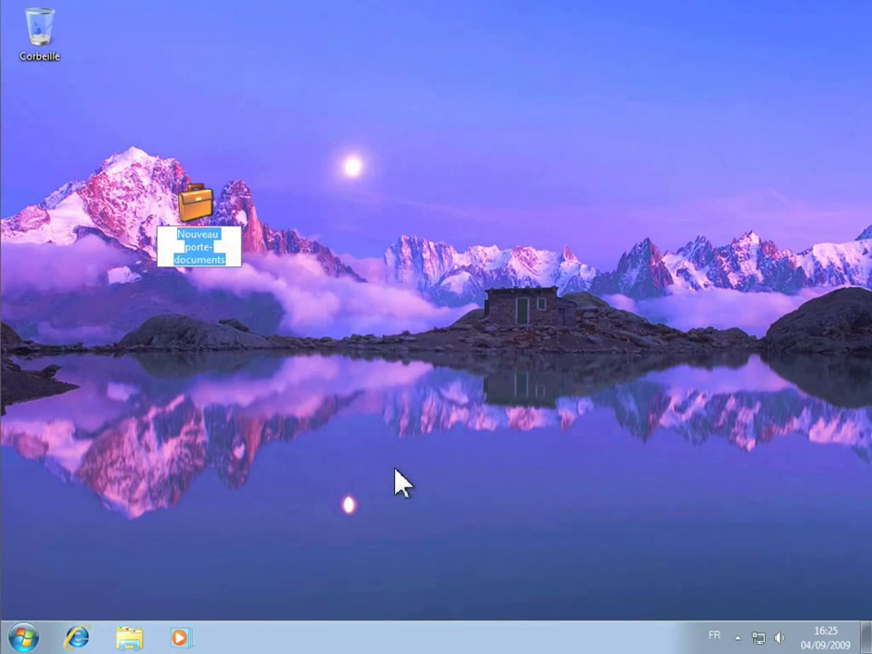
text(M)
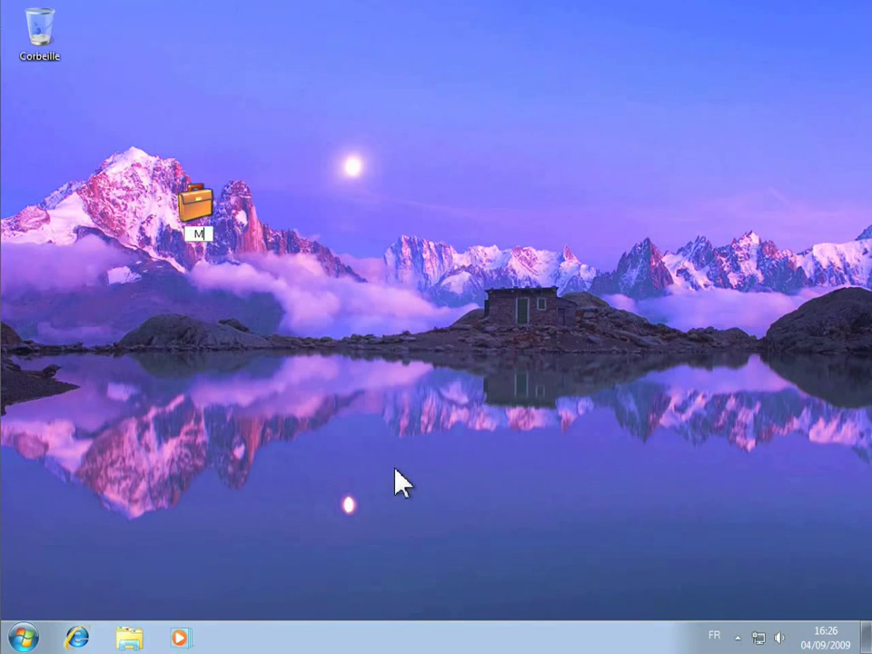
text(es images)
key(Return)
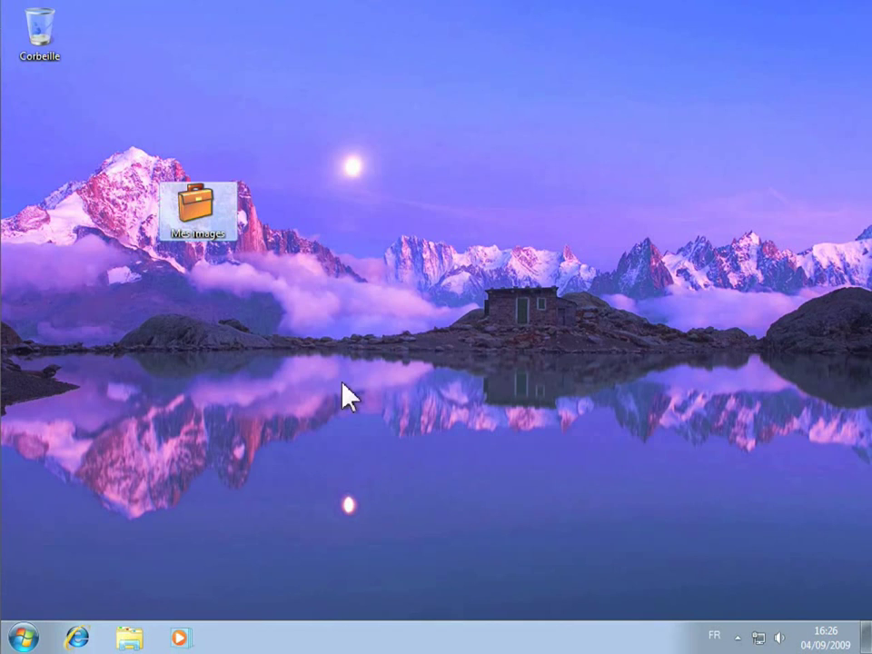
Step: Open the Mes images briefcase and copy the Paysages folder into it from Échantillons d'images in the Images library
double_click(209, 207)
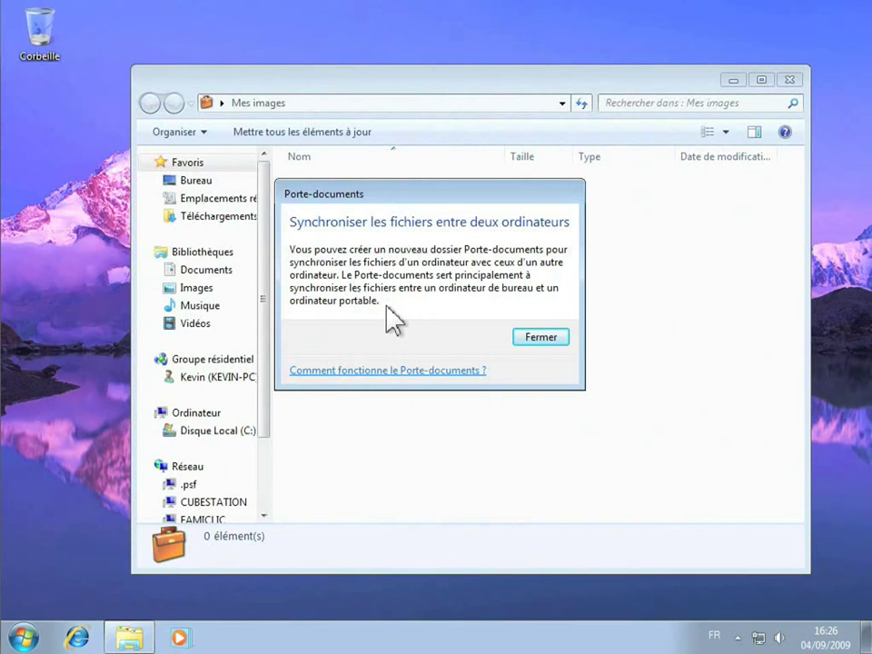
click(532, 338)
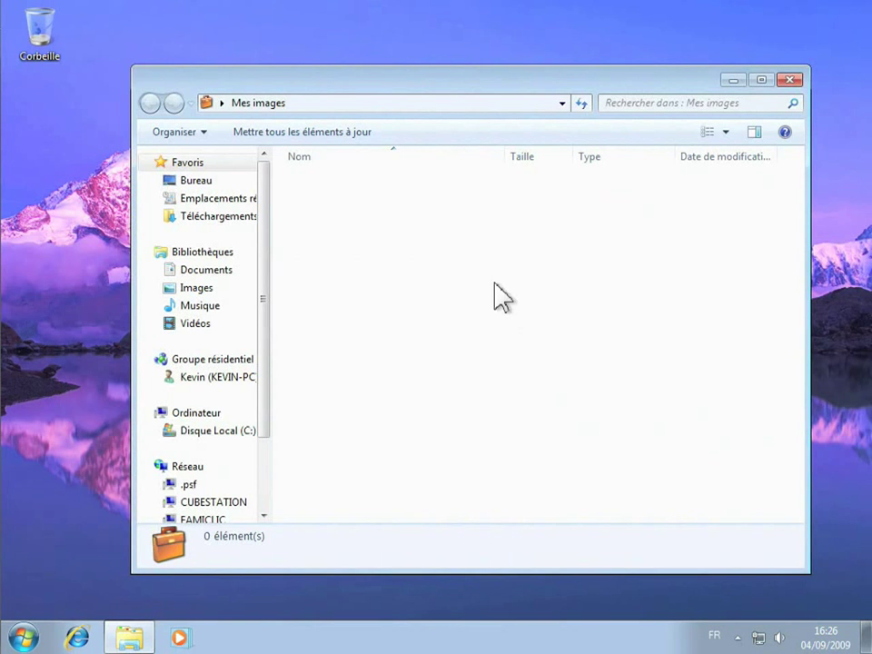
click(24, 637)
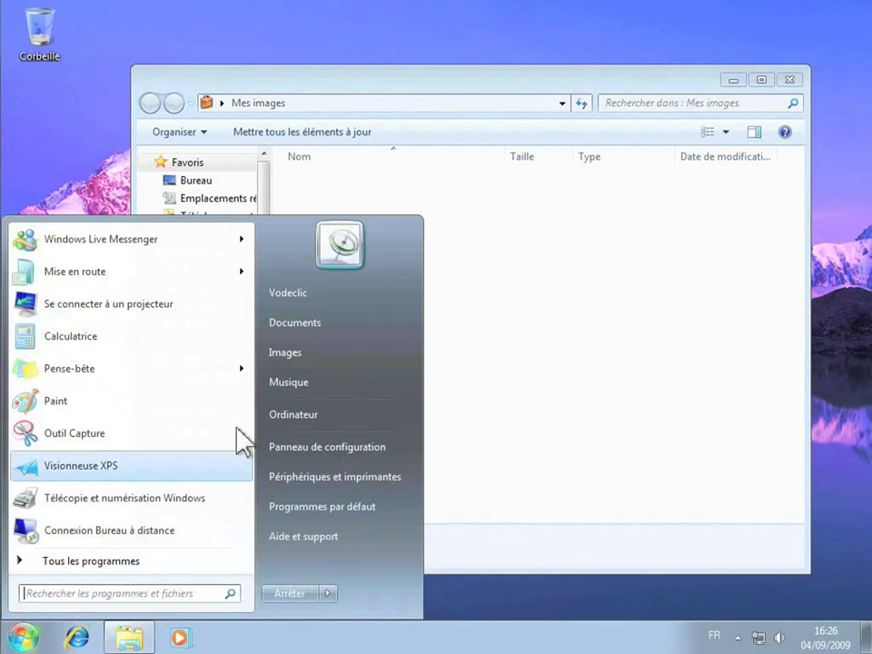
click(319, 354)
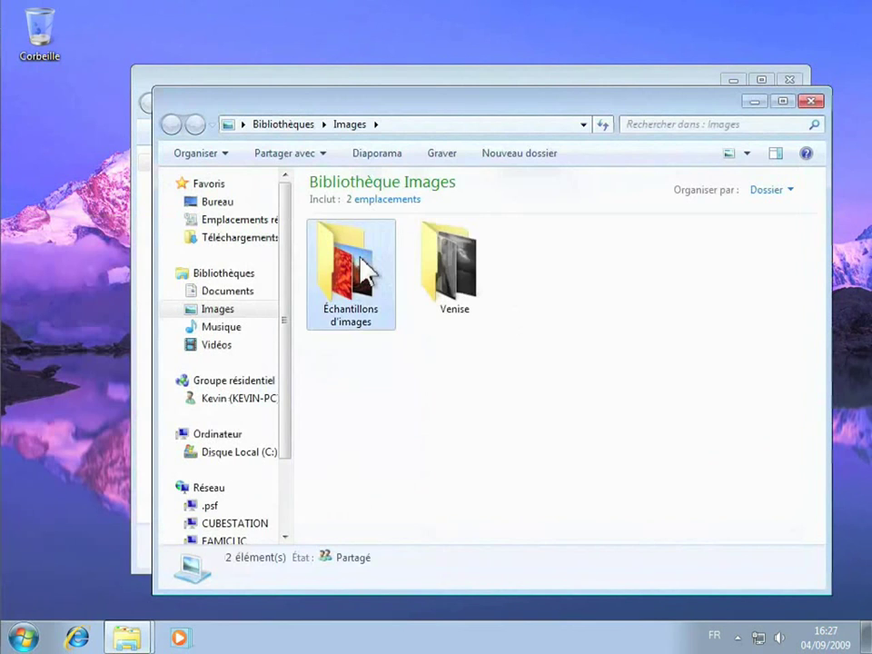
double_click(363, 277)
drag(380, 109, 706, 129)
drag(668, 299, 404, 270)
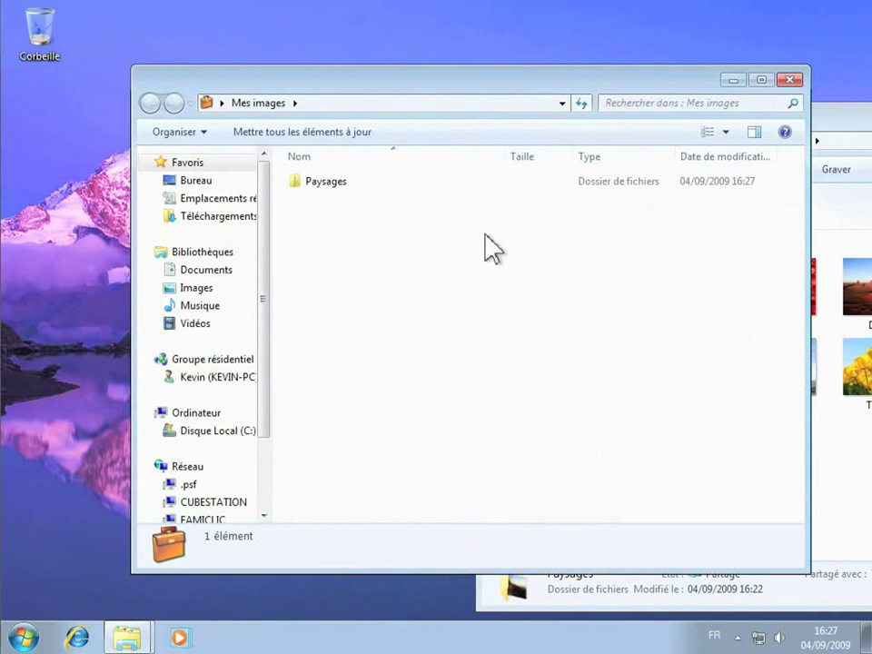
Step: Check the contents of the Paysages copy in the Mes images briefcase and return to the briefcase root
drag(843, 125, 582, 86)
click(579, 73)
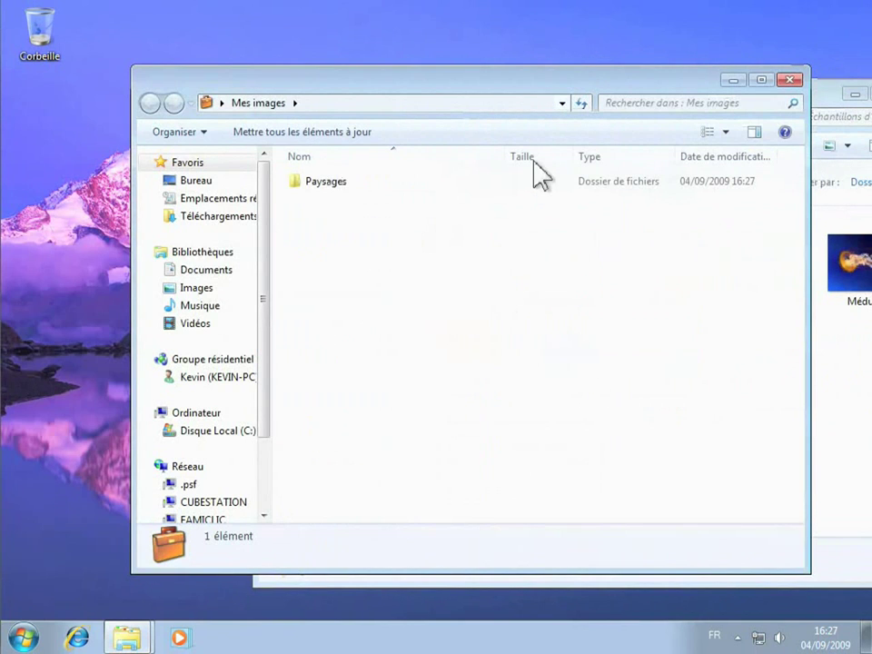
double_click(327, 185)
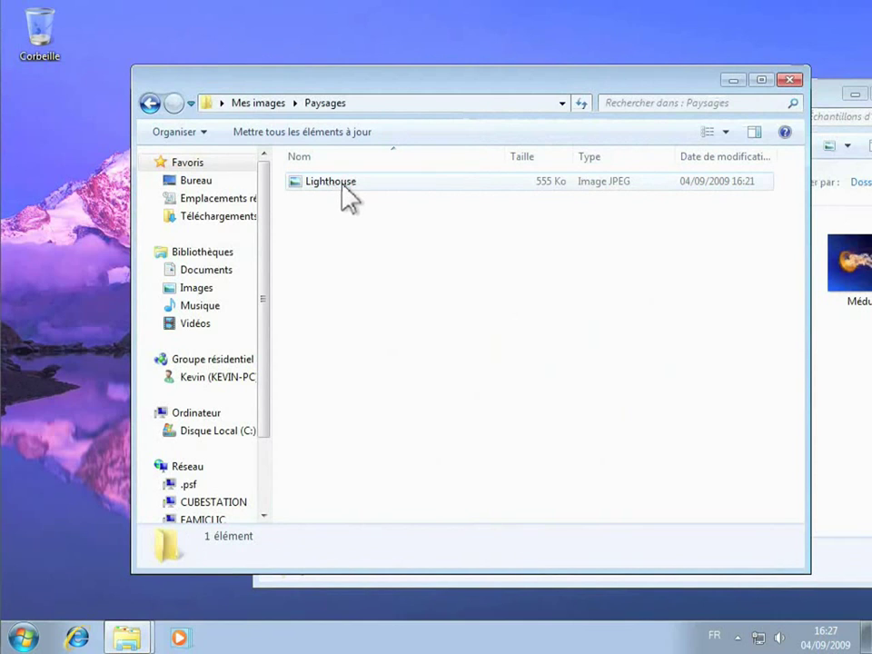
click(149, 102)
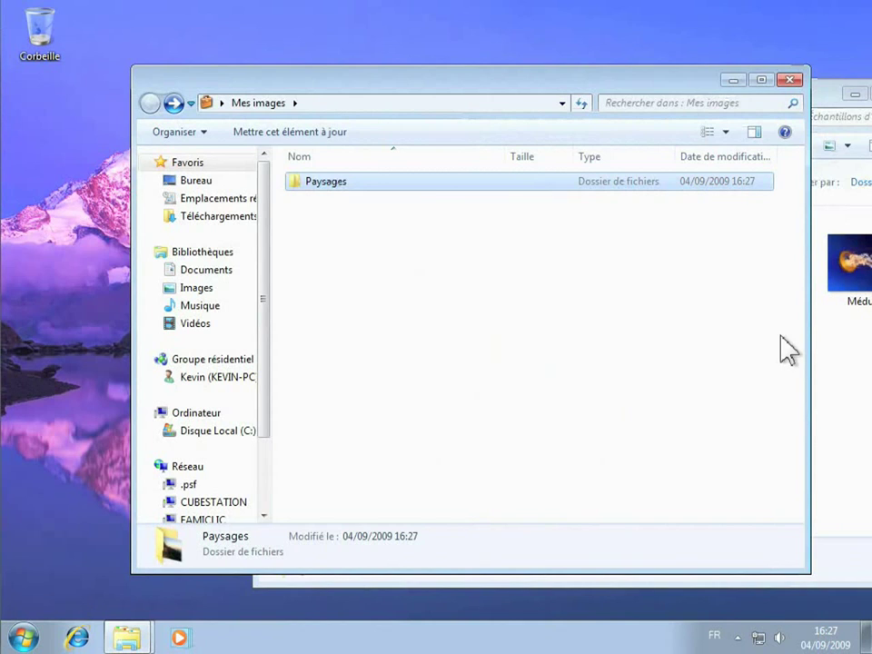
Step: Move the Désert picture into the original Paysages folder in Échantillons d'images and close that window
click(831, 346)
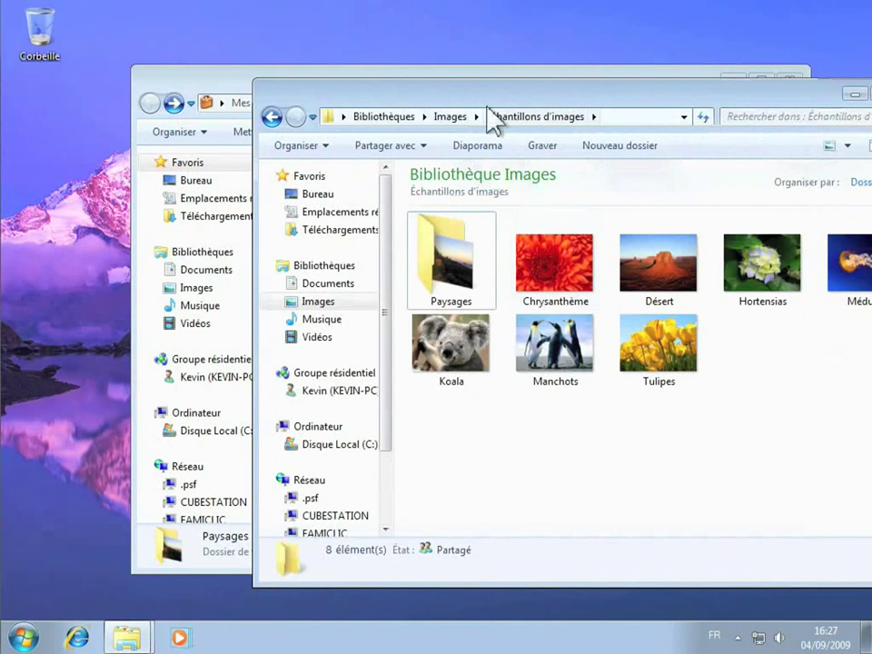
drag(495, 106, 399, 81)
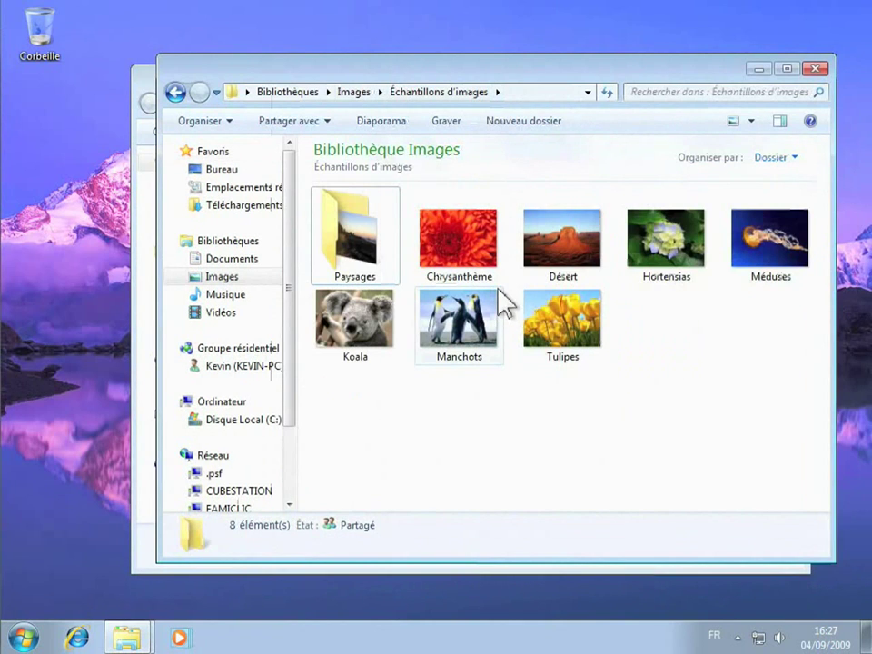
drag(572, 253, 354, 246)
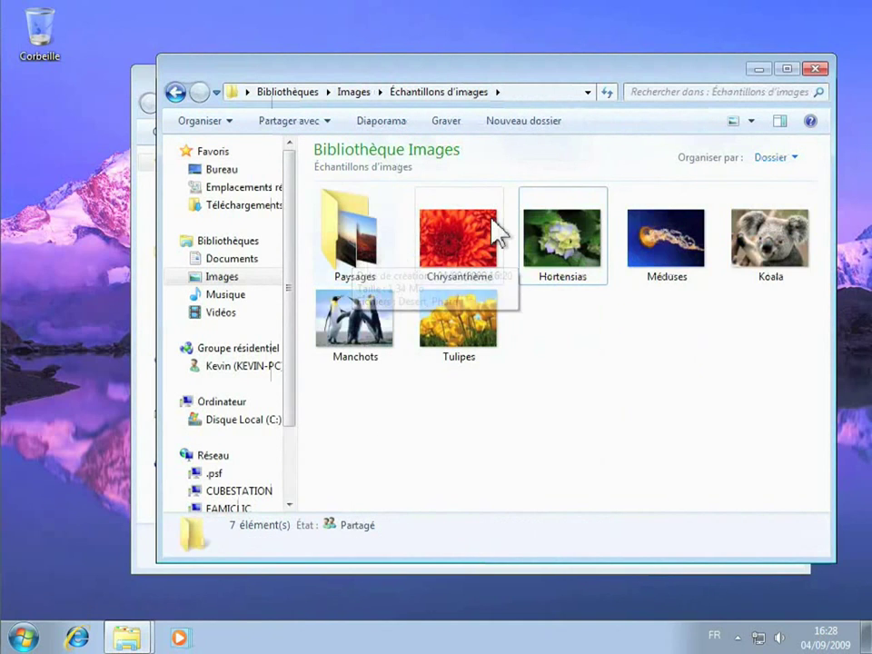
click(815, 69)
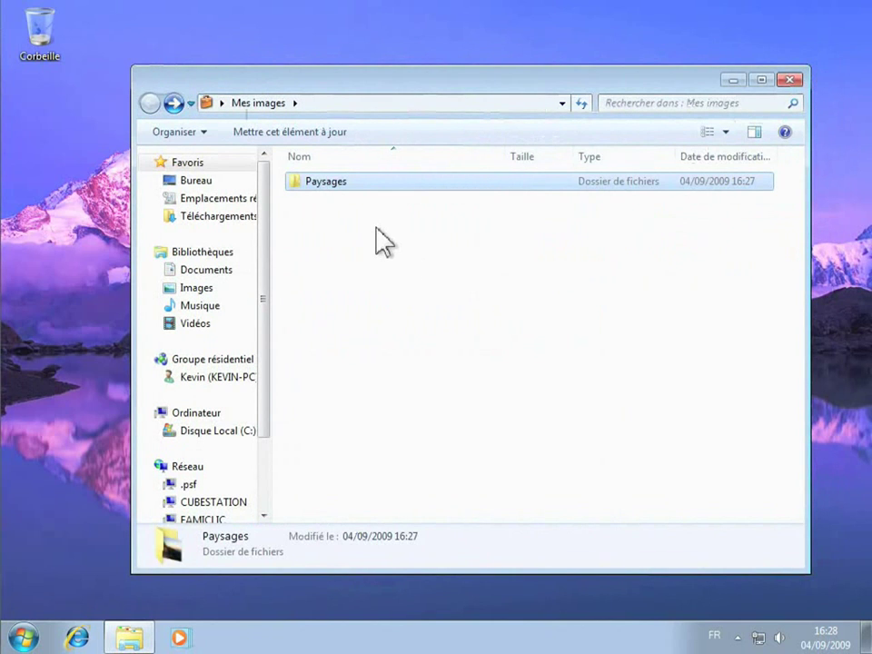
Step: Update all items in the briefcase's Paysages folder so the Desert file is created there, and close the window
double_click(333, 184)
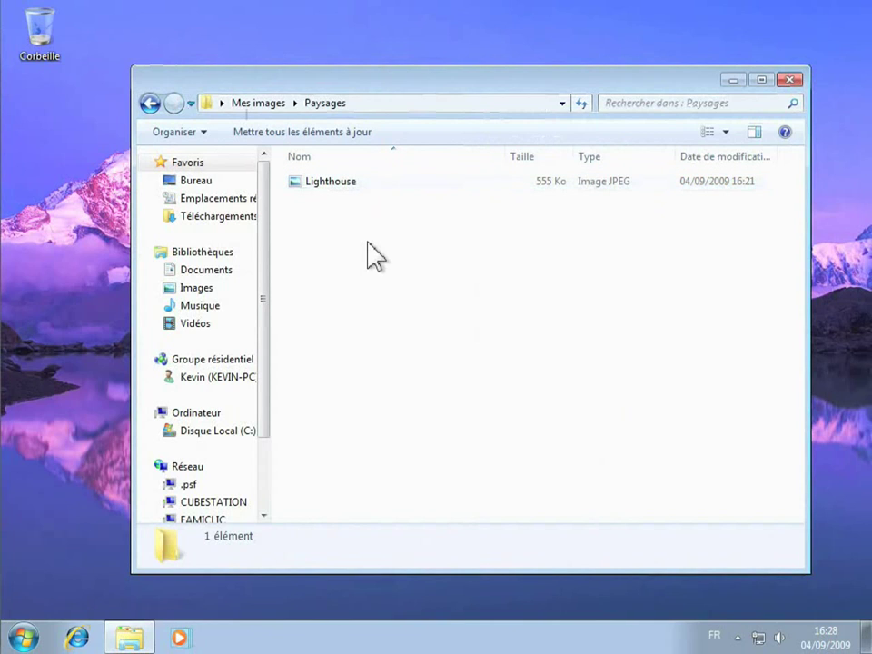
click(292, 131)
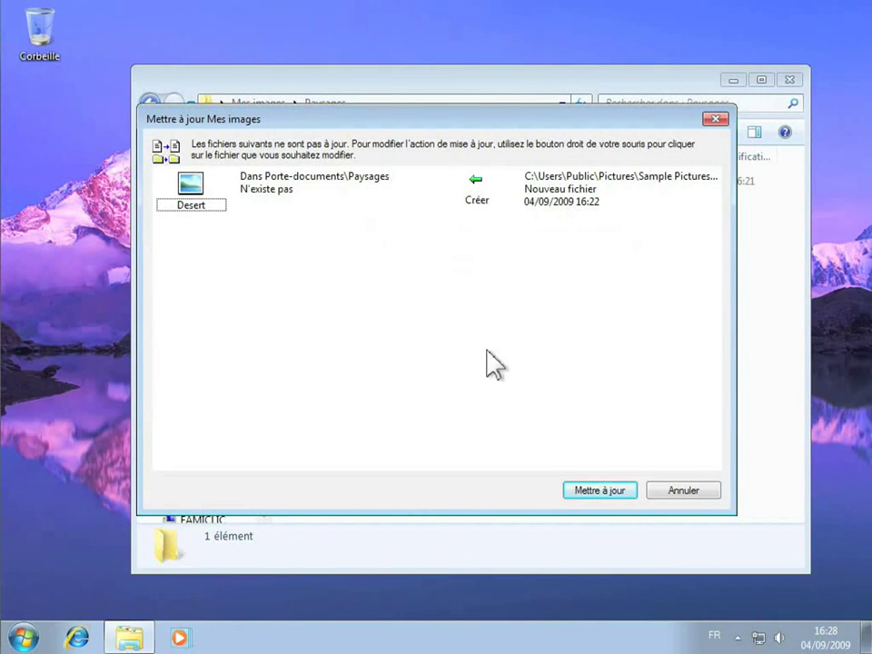
click(609, 502)
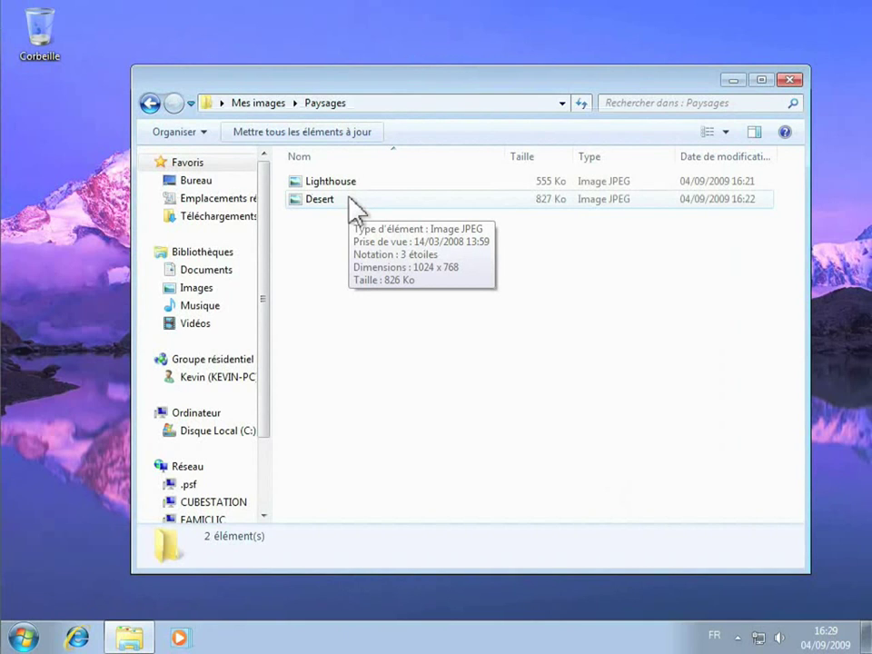
click(790, 81)
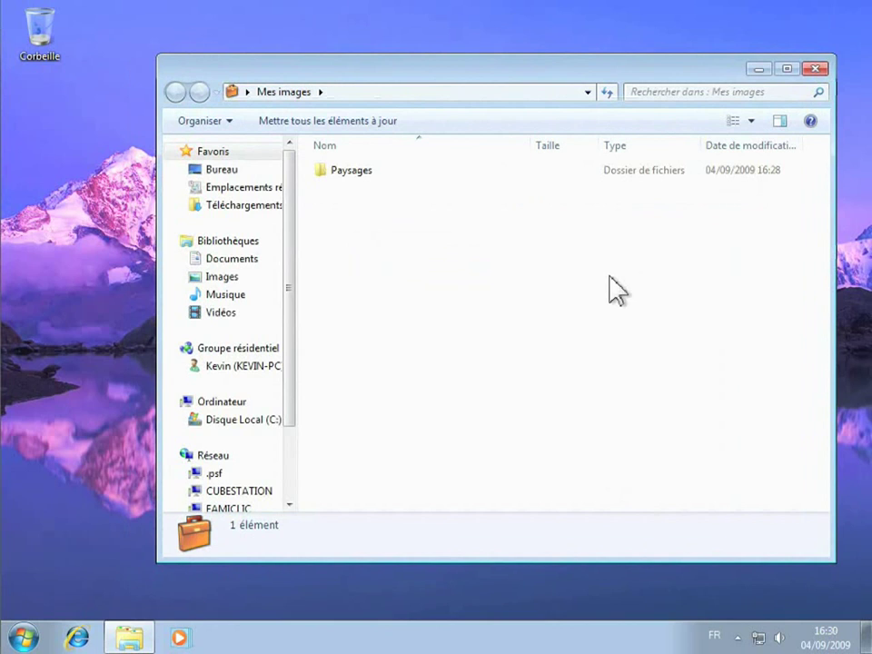
Step: Share the Mes images briefcase with the homegroup using read access (Lecture) and close its window
right_click(487, 282)
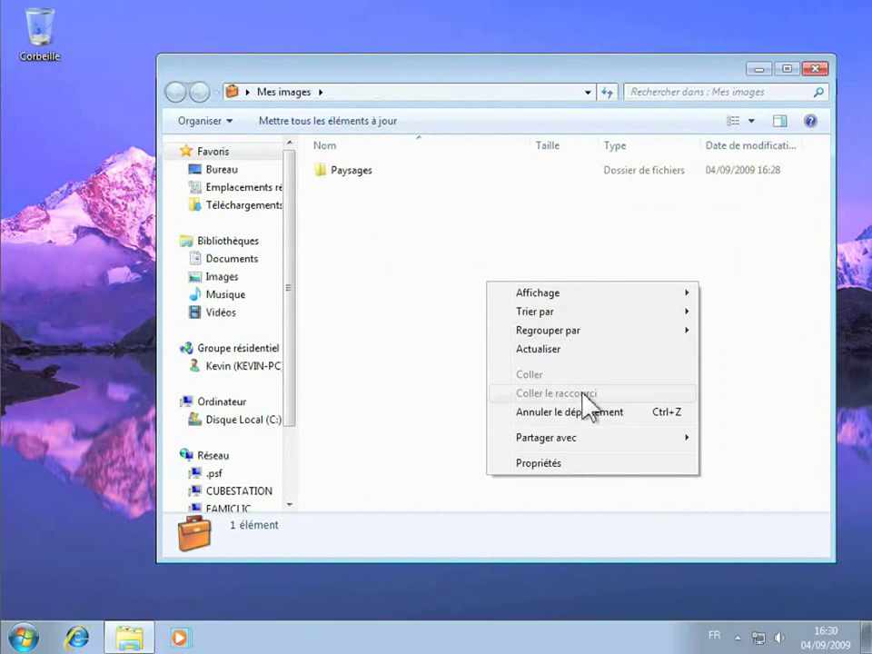
mouse_move(619, 440)
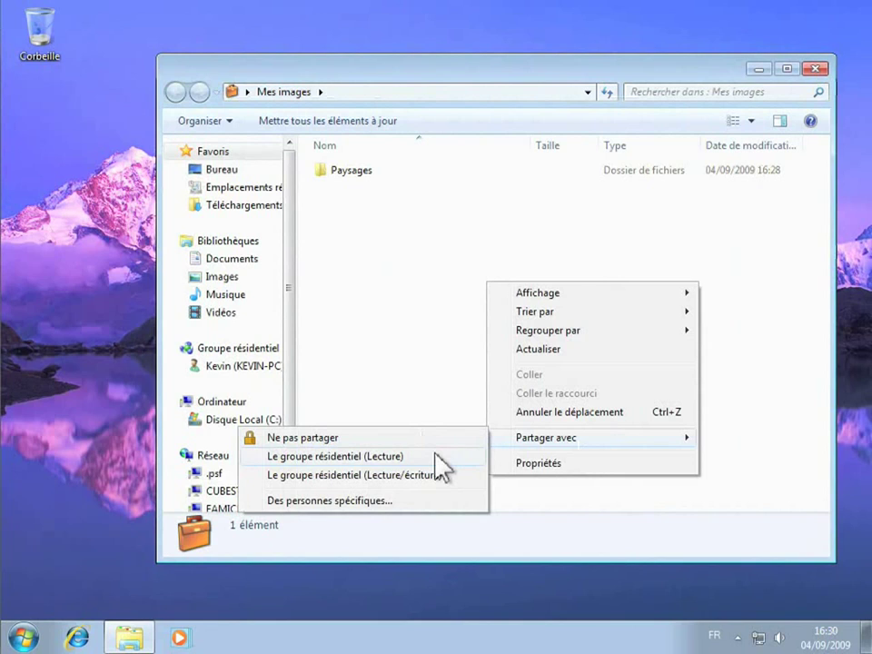
click(386, 459)
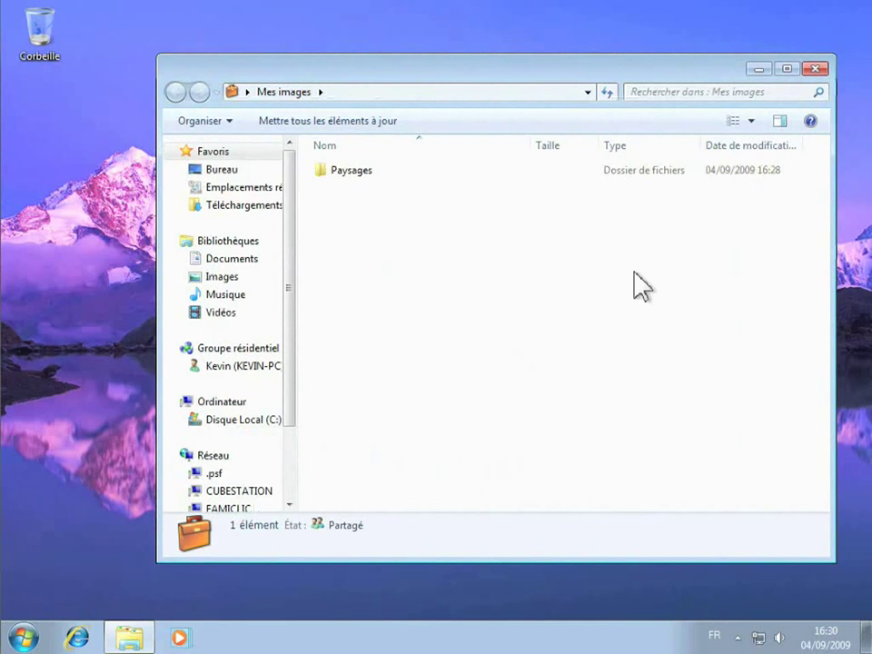
click(814, 70)
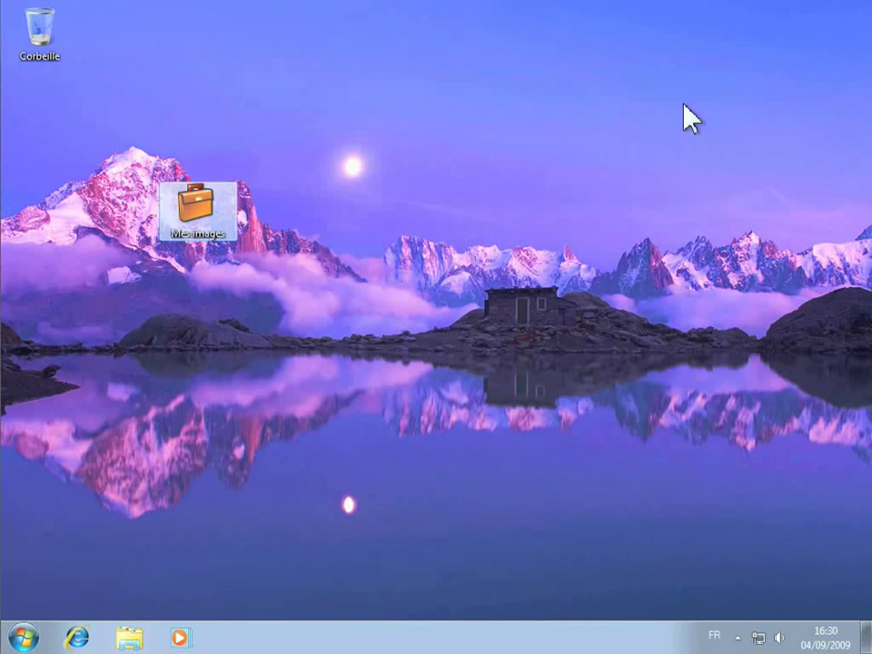
click(451, 338)
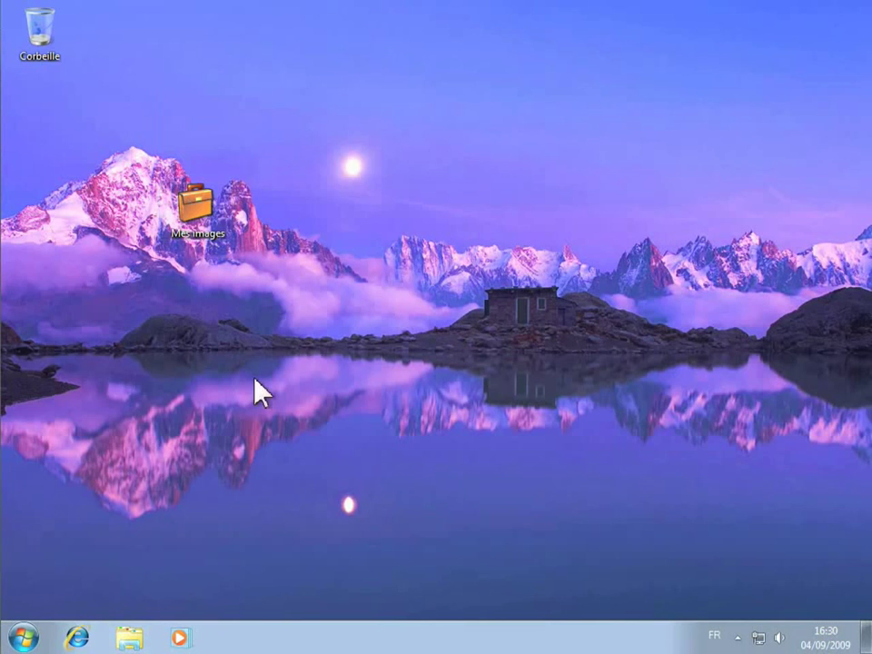
Step: Share the Bureau folder in the user's personal folder with the homegroup using read/write access (Lecture/écriture)
click(24, 635)
click(311, 292)
right_click(407, 182)
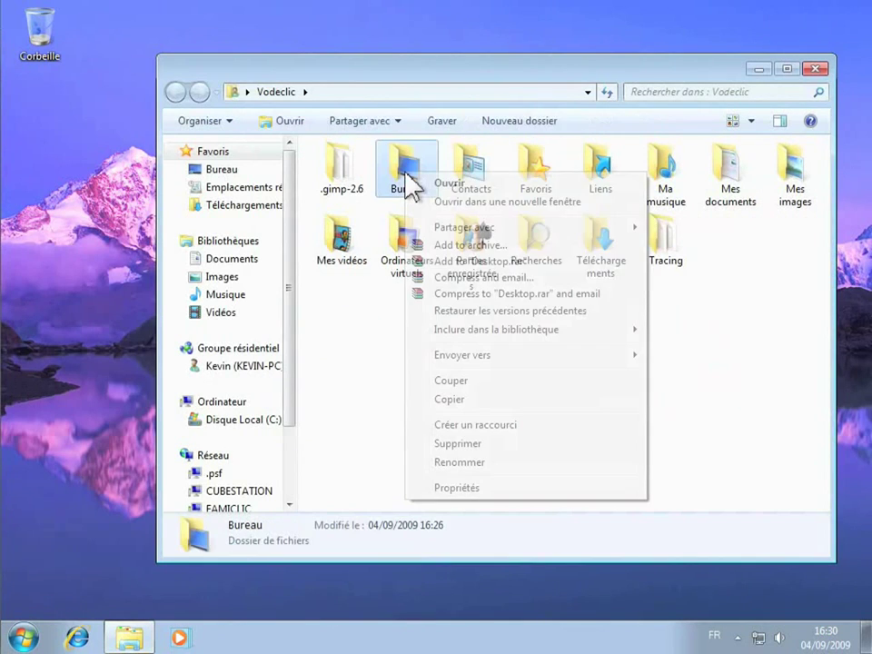
mouse_move(505, 242)
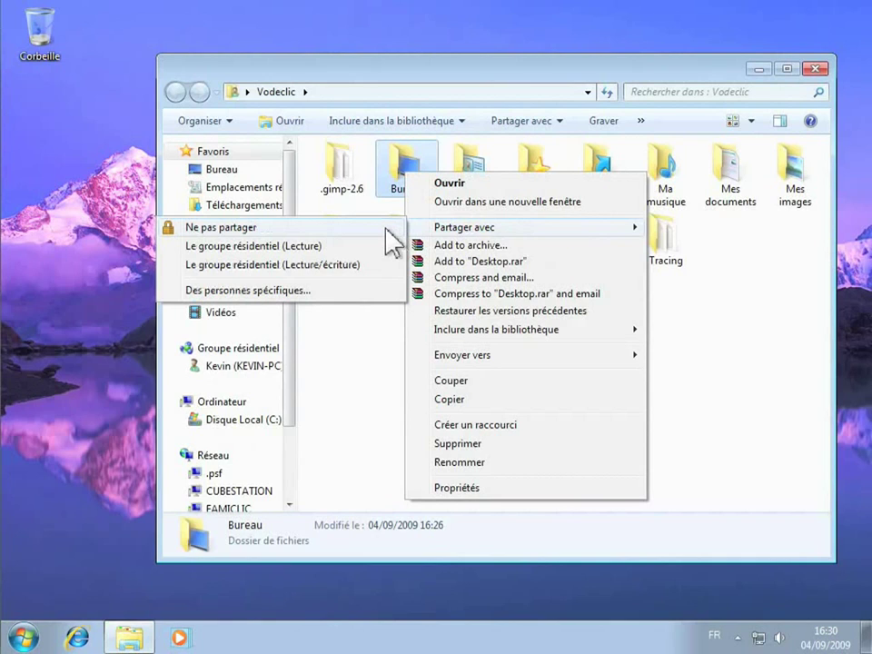
click(291, 265)
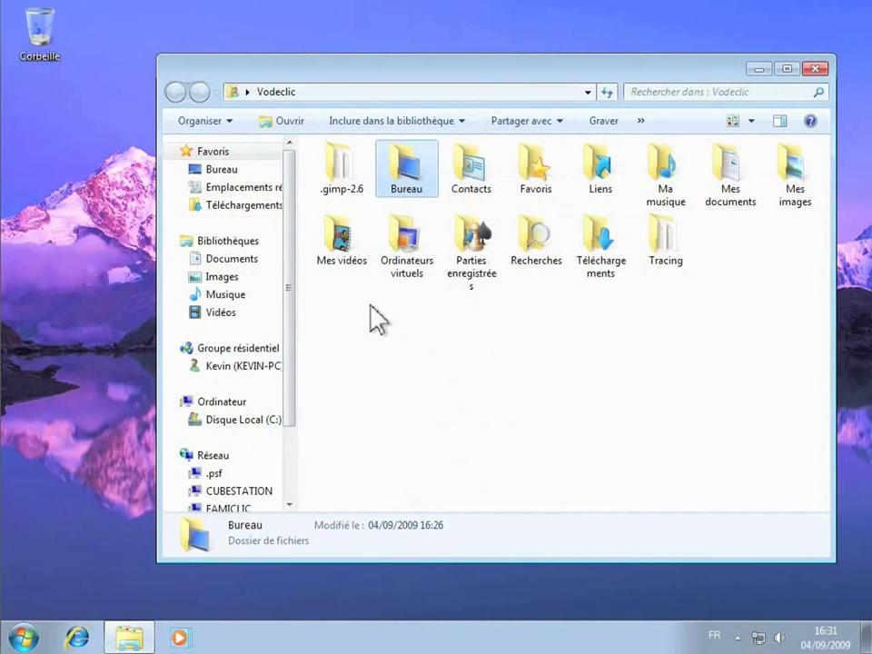
click(815, 69)
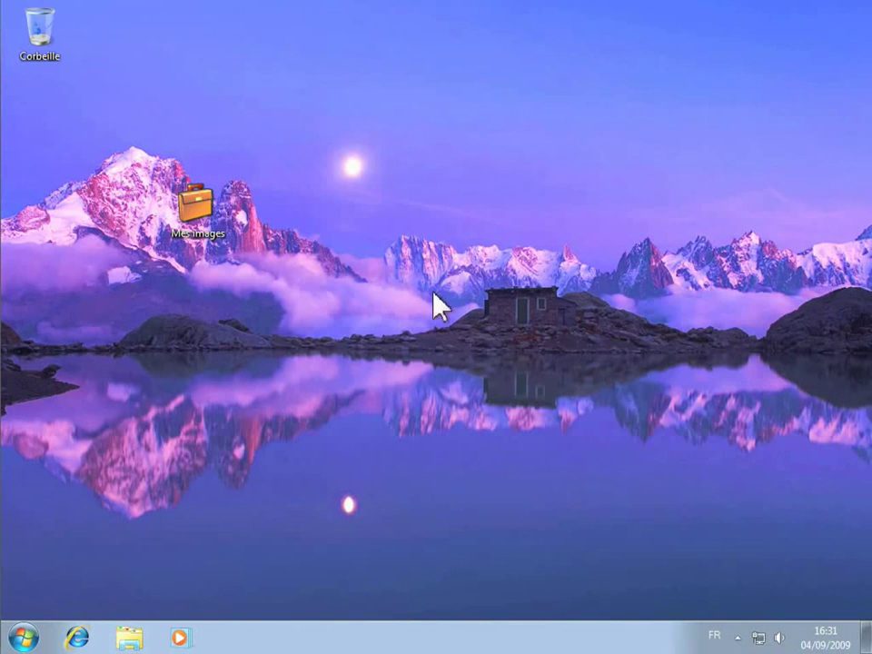
Step: Browse the other homegroup member's shared Bureau folder and open Mes portes documents
click(129, 635)
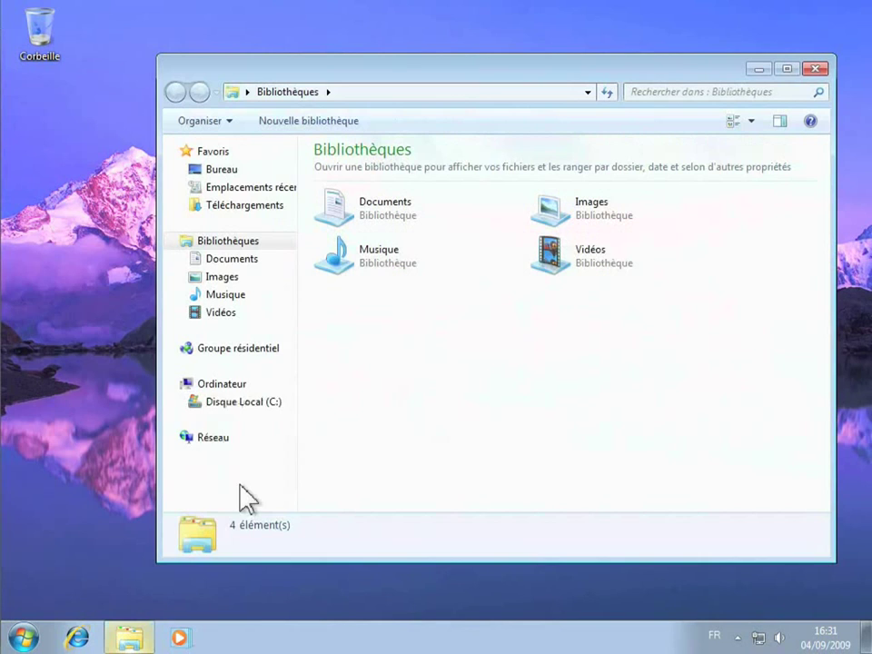
click(247, 370)
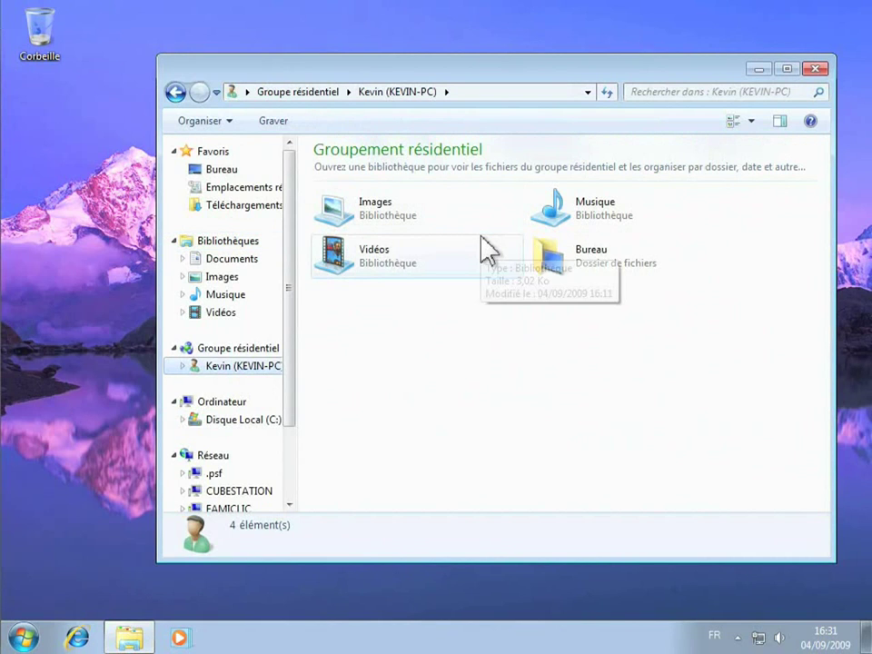
double_click(588, 265)
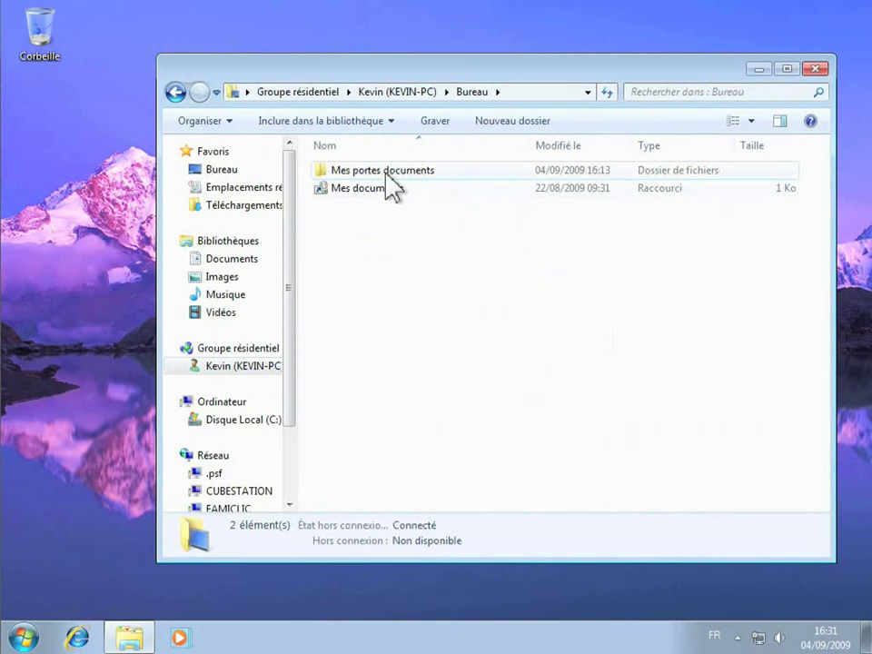
mouse_move(410, 174)
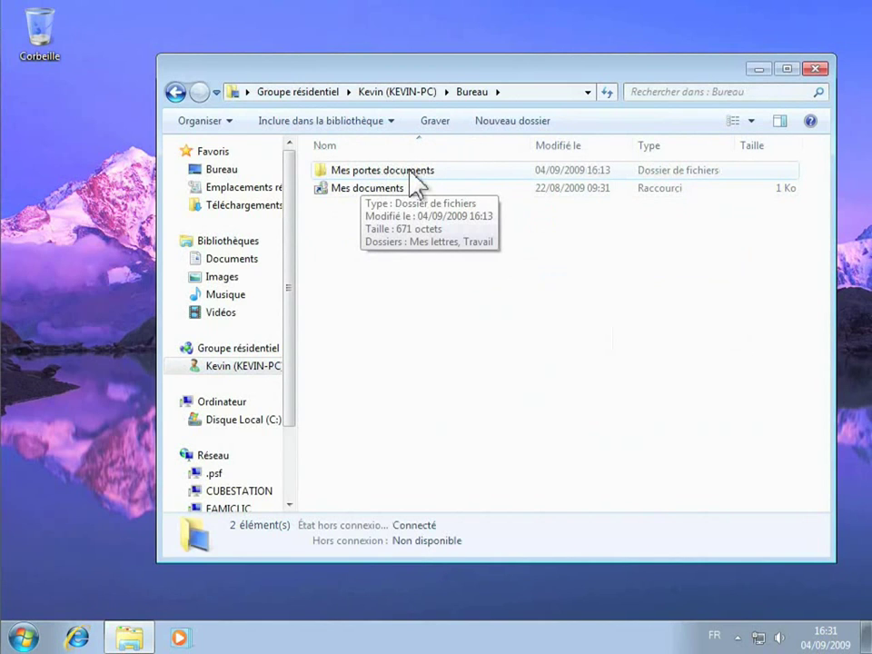
double_click(410, 172)
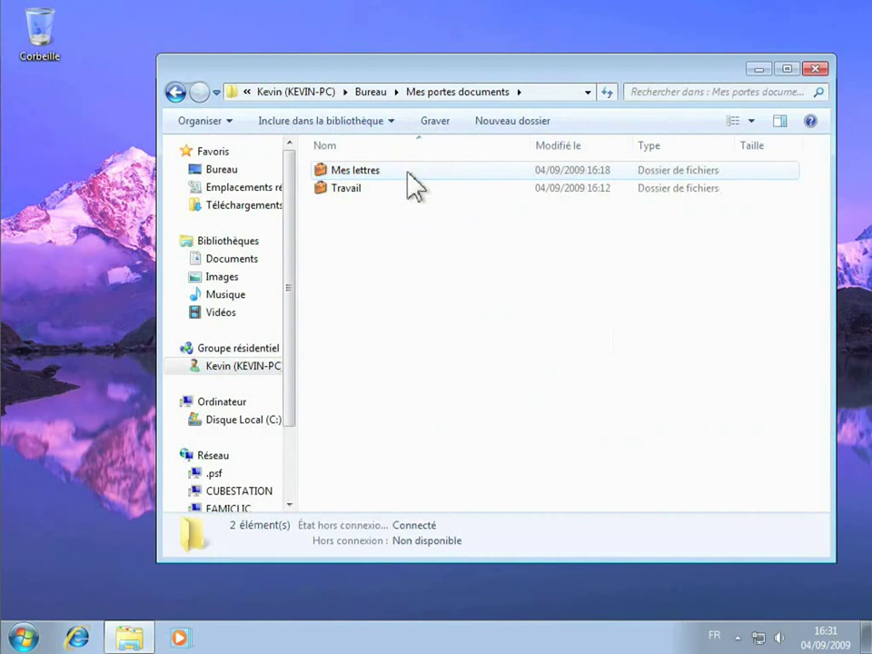
Step: Try to open the shared Mes lettres briefcase, view the contents of the Travail briefcase, and close the window
double_click(369, 172)
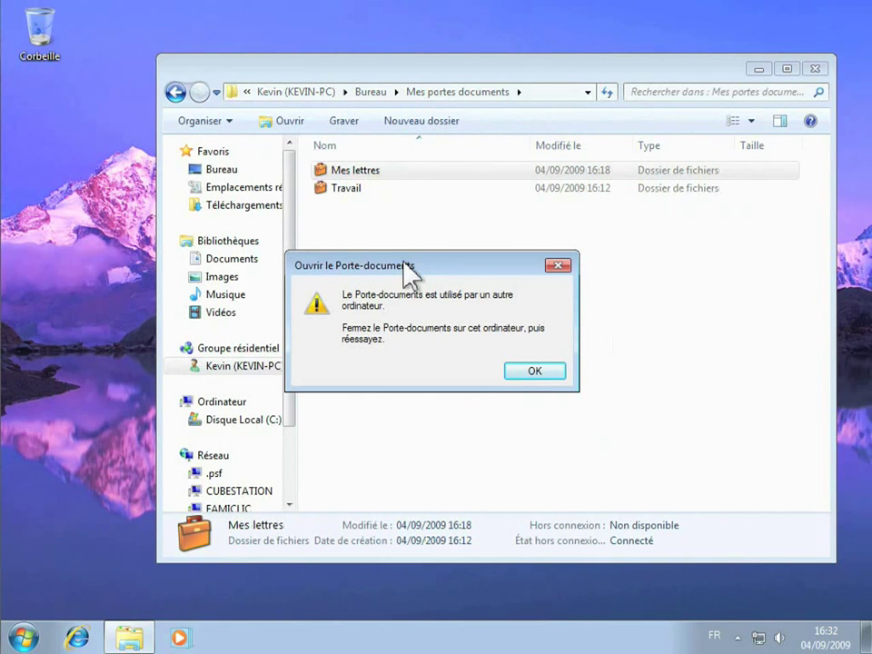
click(542, 371)
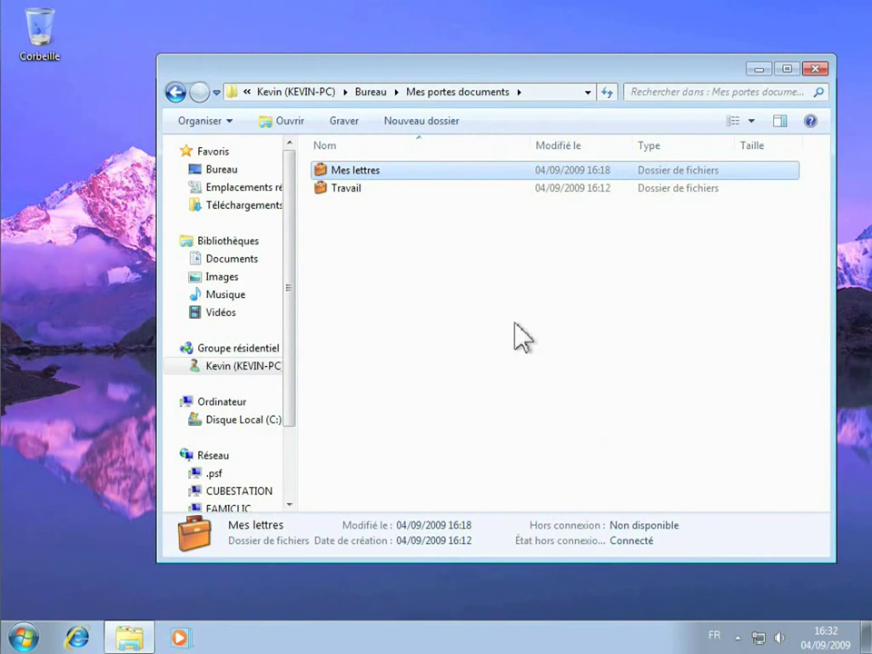
double_click(355, 193)
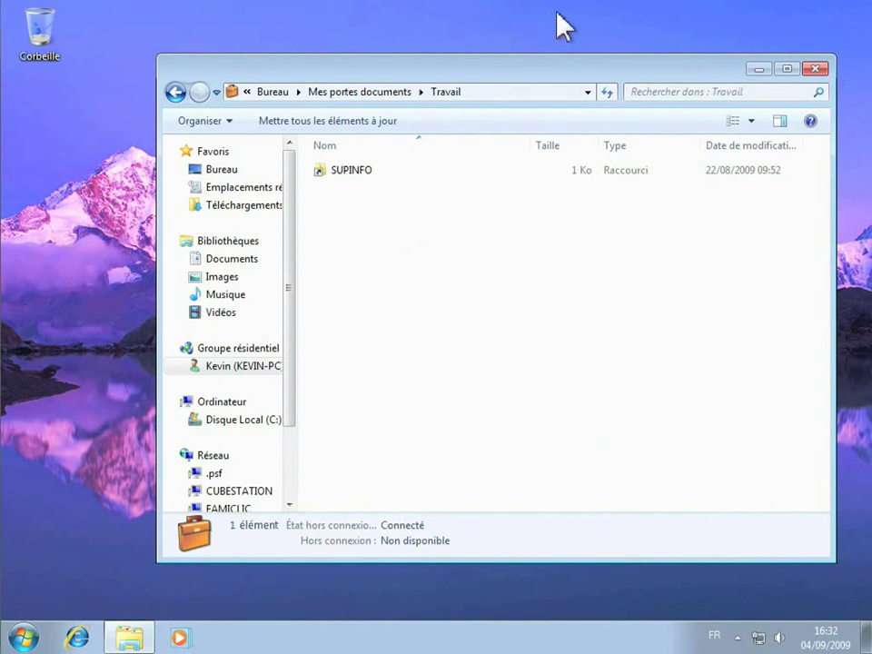
click(816, 70)
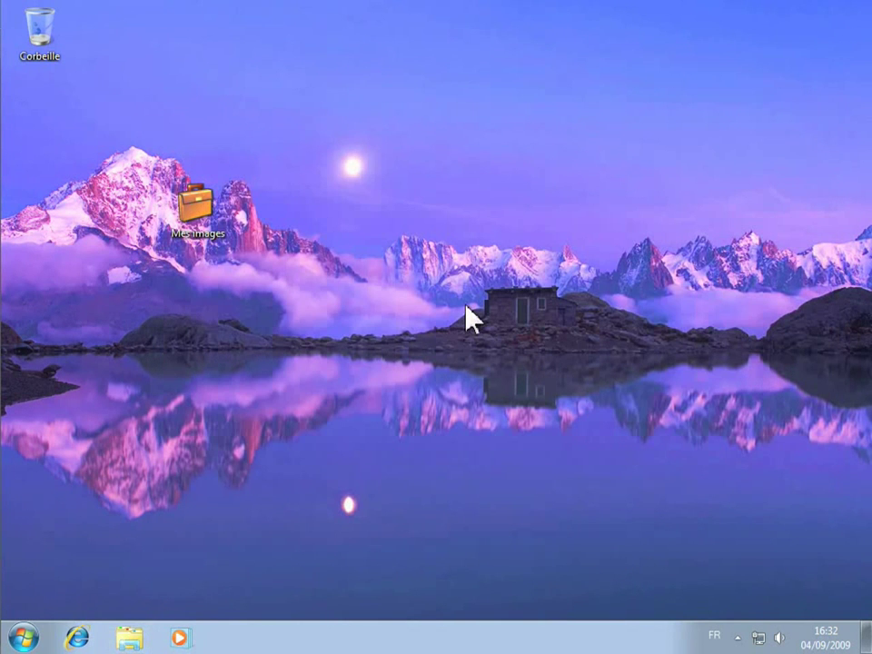